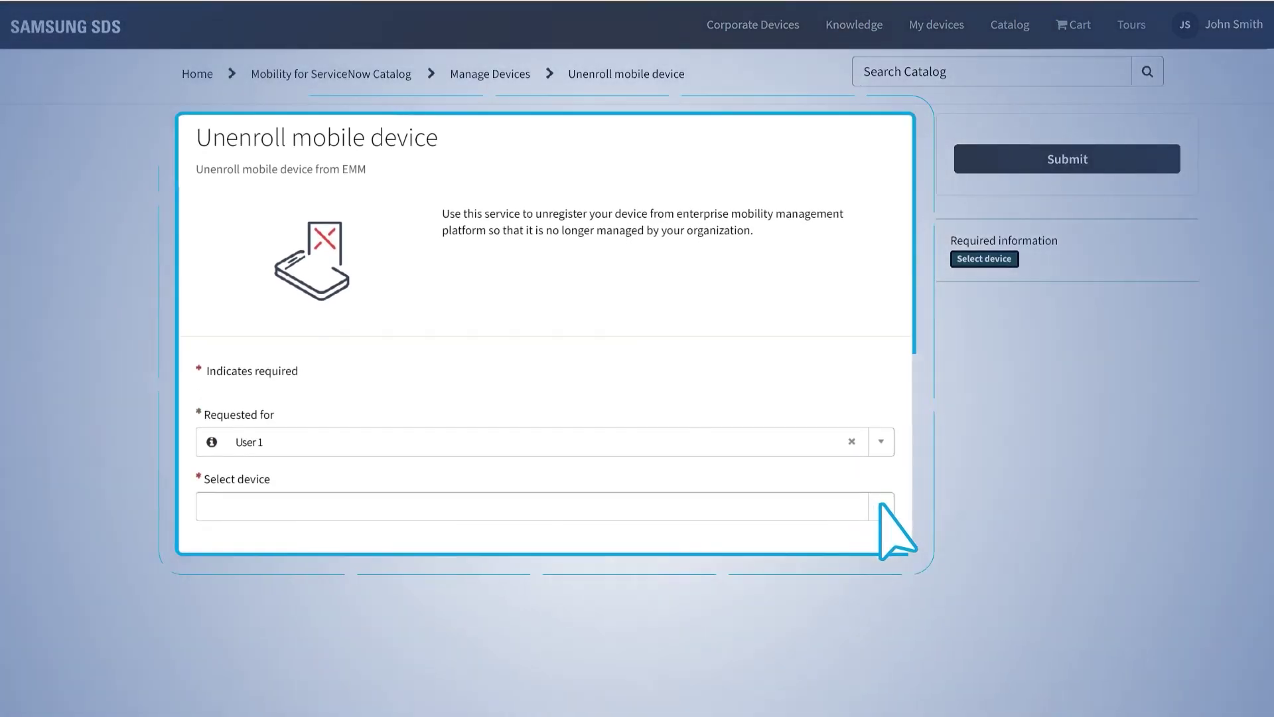
Choose the Samsung SM-G991U1 as the device to unenroll.
click(881, 505)
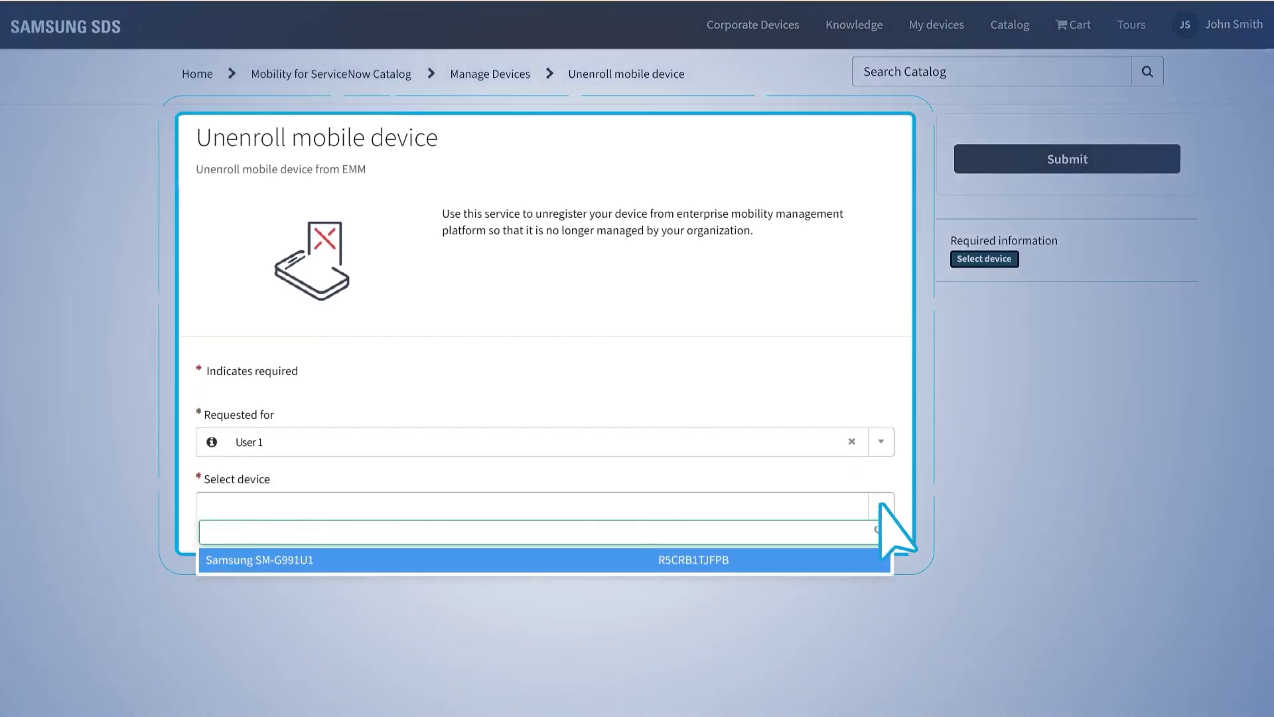
click(873, 561)
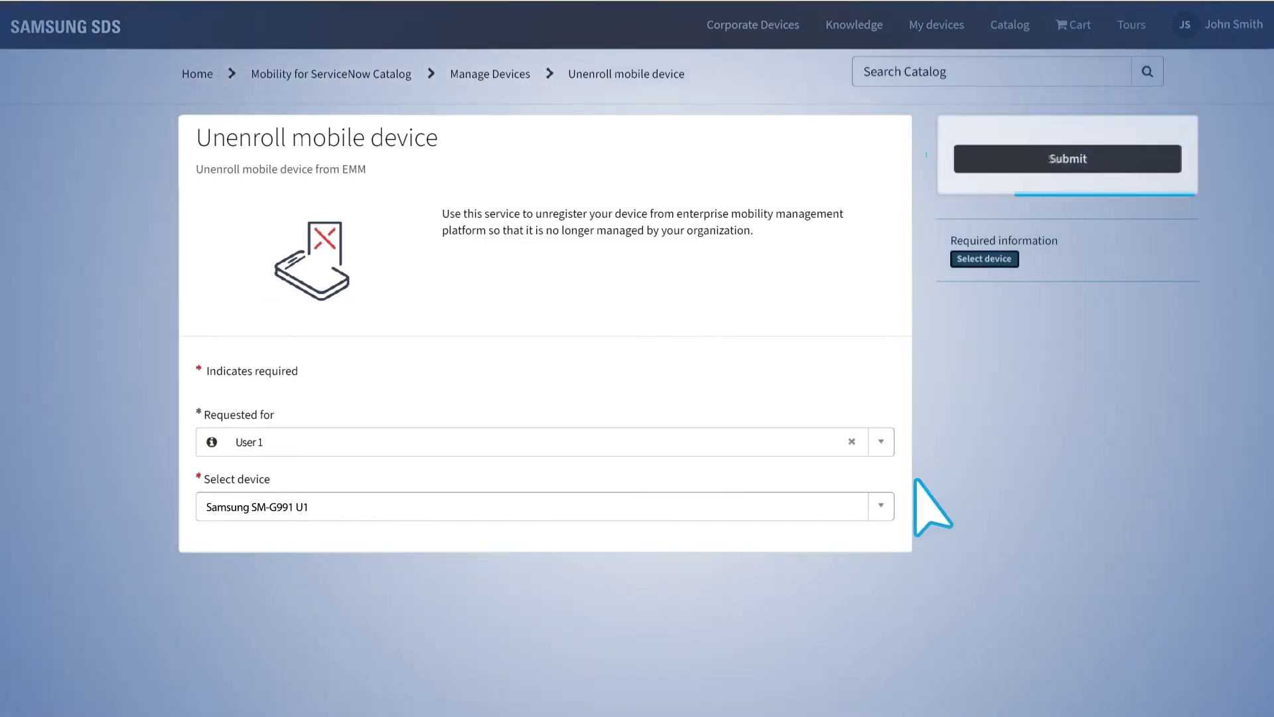